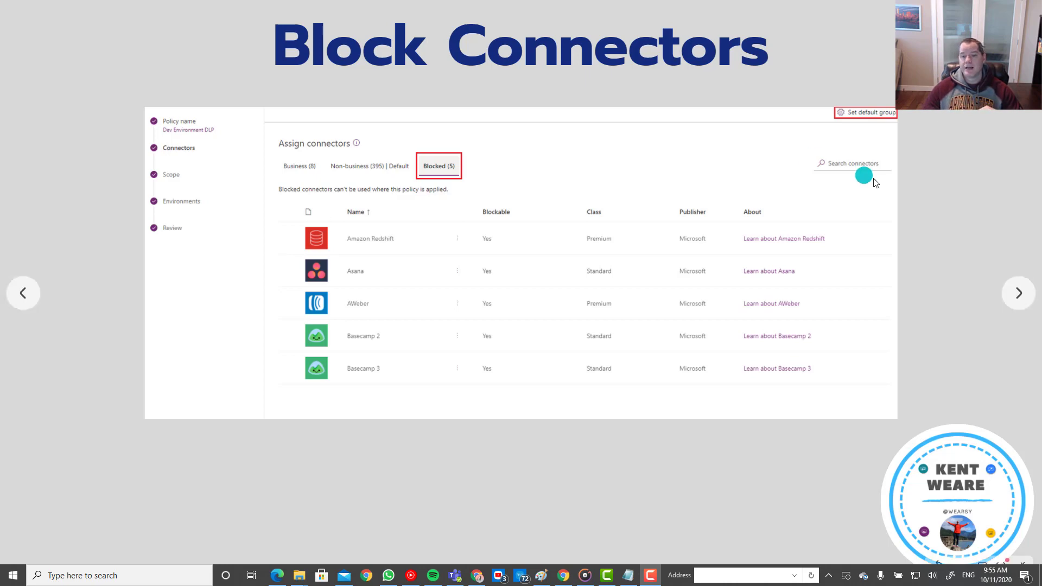
- Advance to the Manage HTTP slide showing four HTTP connectors in the Non-business group
left_click(893, 207)
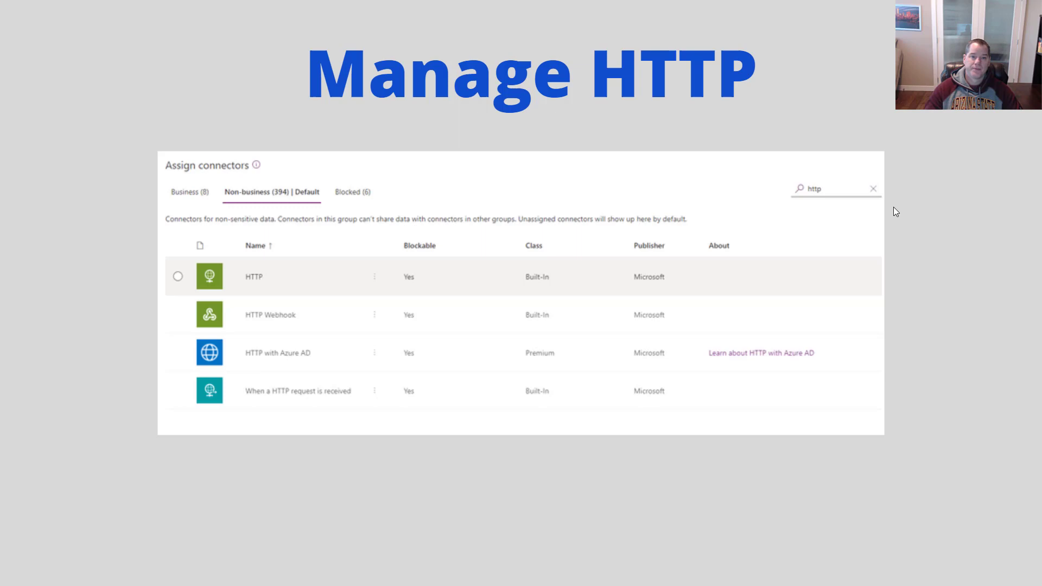
- Leave the slideshow for the Power Platform admin center Environments page listing six environments
mouse_move(23, 296)
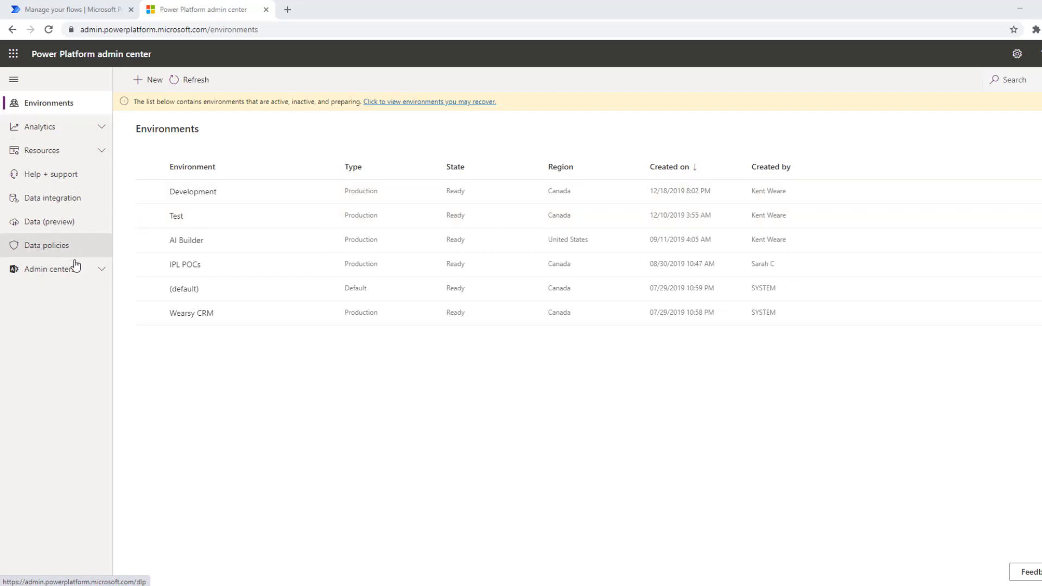
- Open Data policies and select the Dev Environment DLP policy applied to Development
left_click(45, 253)
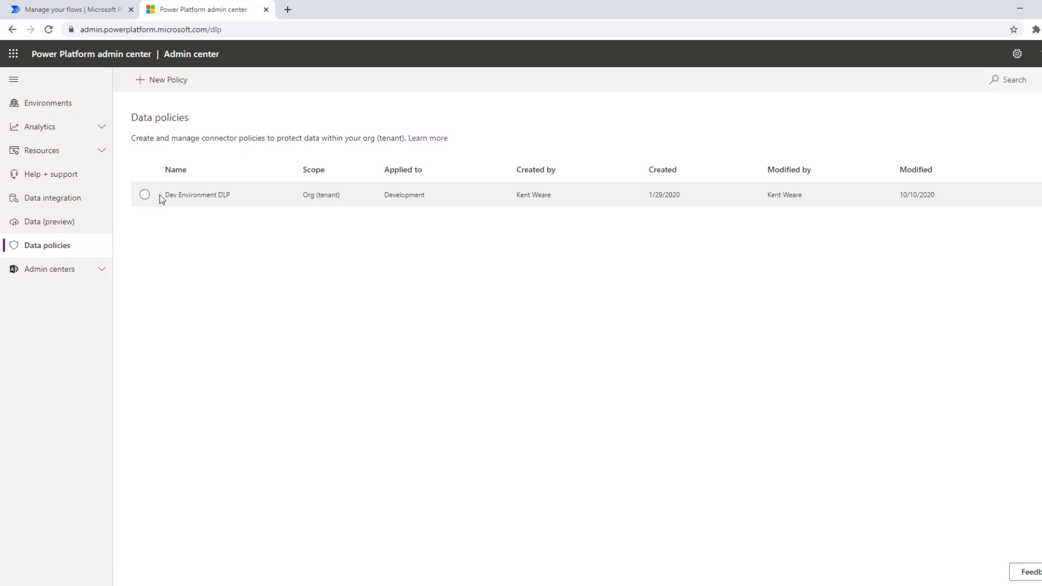
left_click(145, 196)
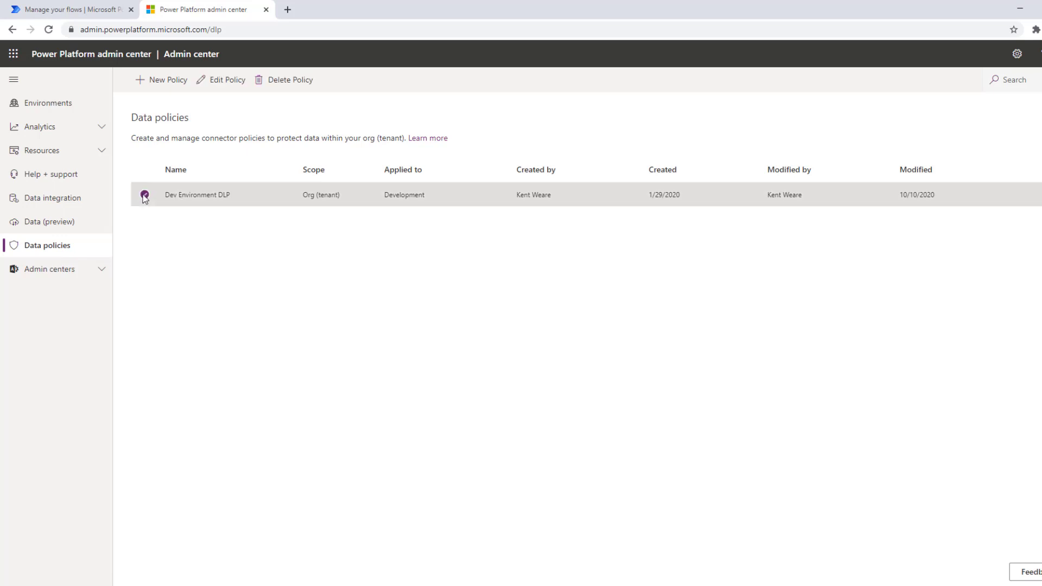
- Edit the Dev Environment DLP policy and go to its Connectors step
left_click(214, 82)
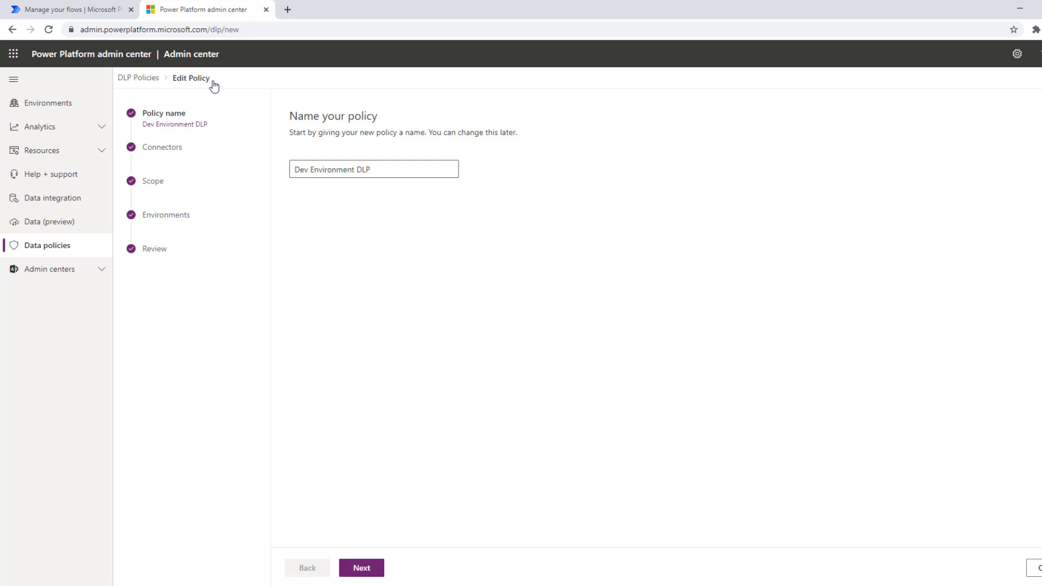
left_click(163, 118)
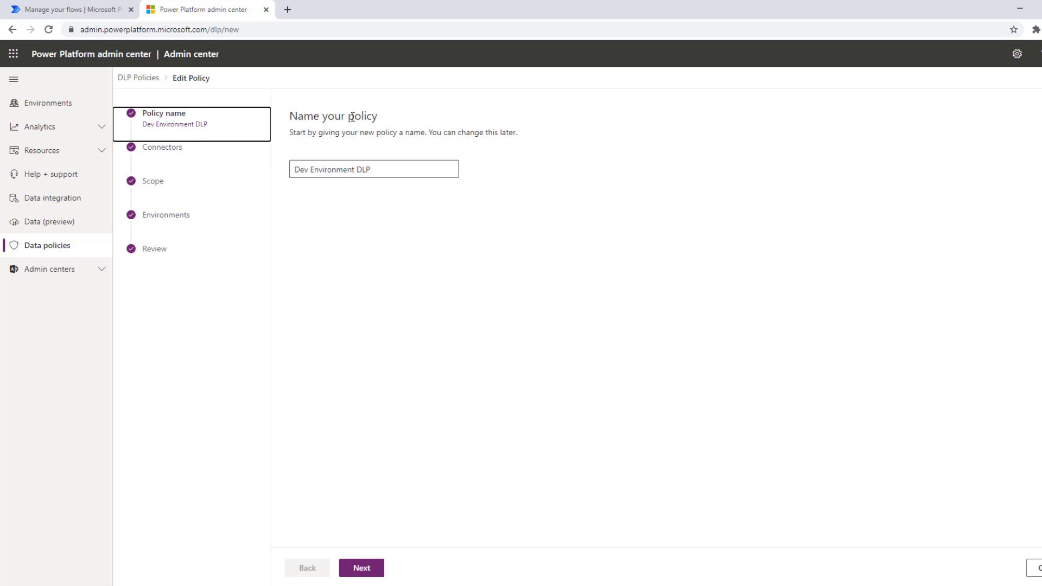
left_click(169, 155)
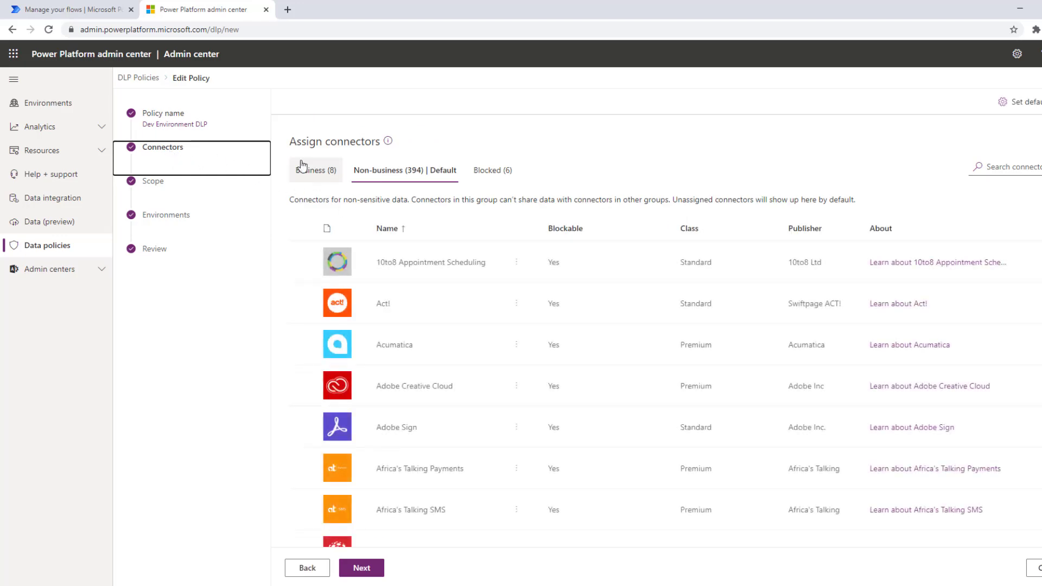
- Review the Business, Non-business and Blocked (6) groups, confirming Bing Maps is blocked, then go to Scope
left_click(315, 170)
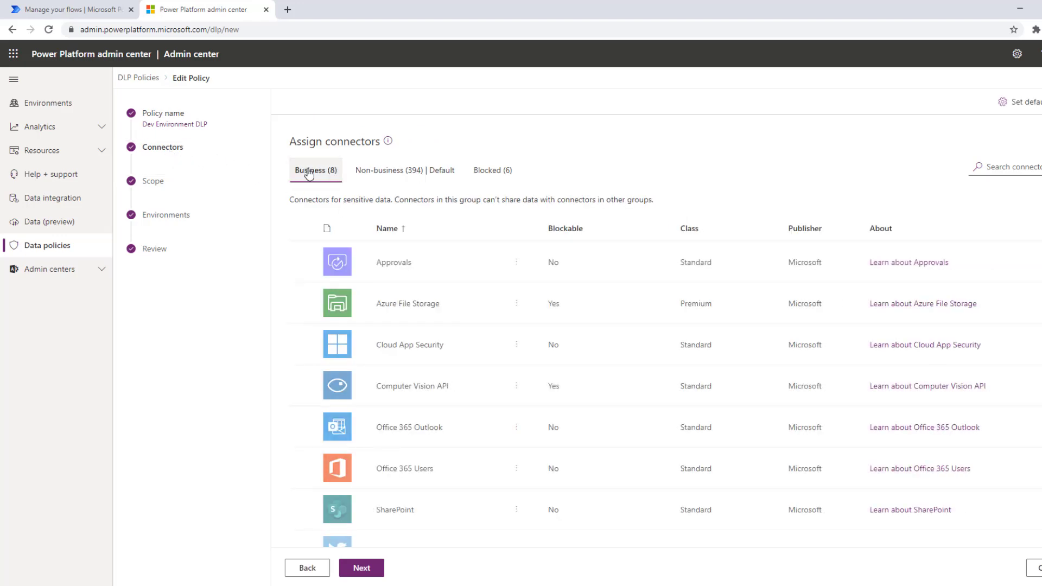
left_click(384, 173)
left_click(485, 171)
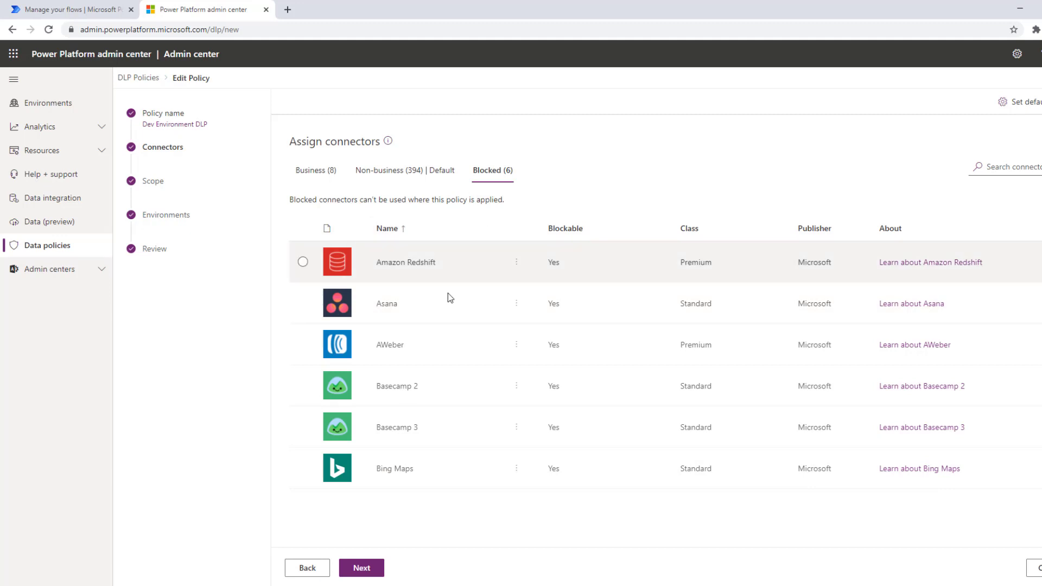
left_click(154, 184)
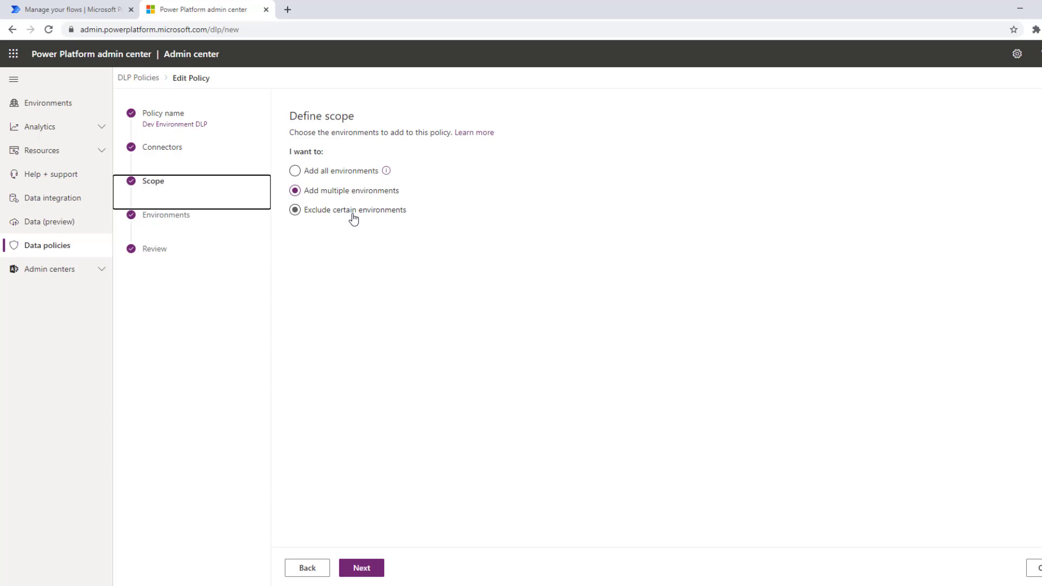
- Confirm the policy covers only Development, review its summary, and switch to the Power Automate flow
left_click(386, 171)
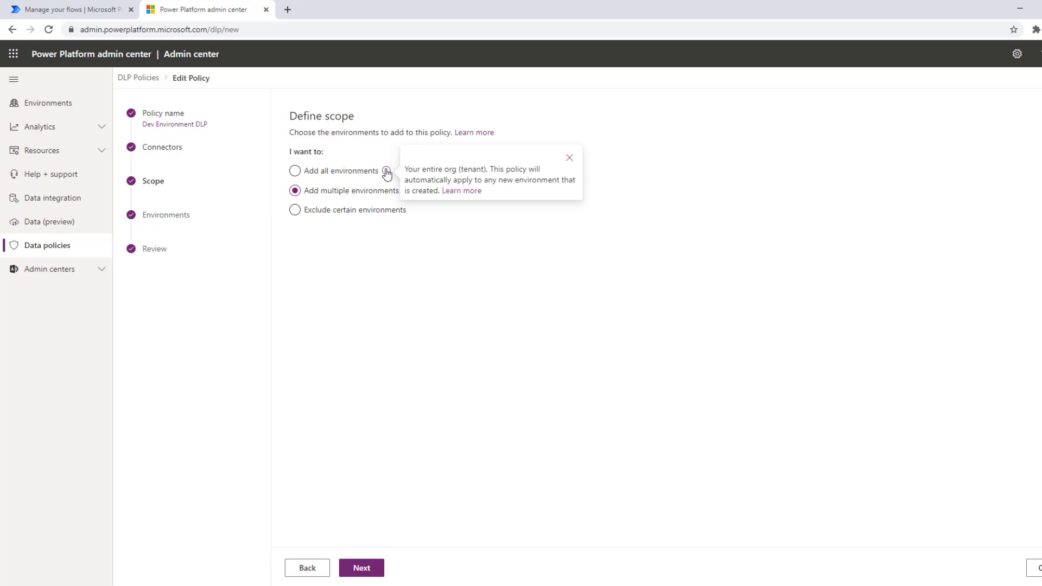
left_click(386, 171)
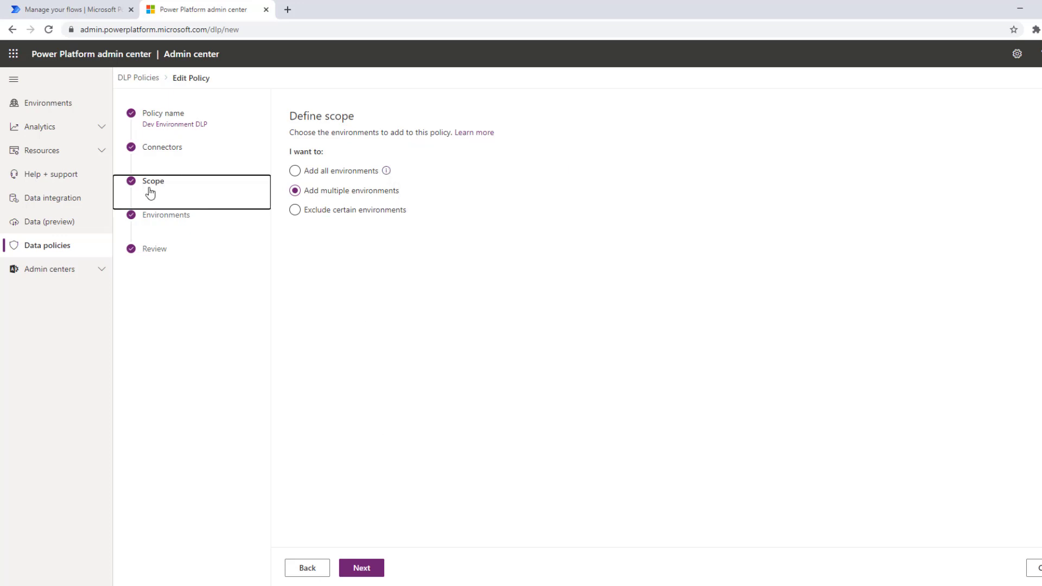
left_click(378, 567)
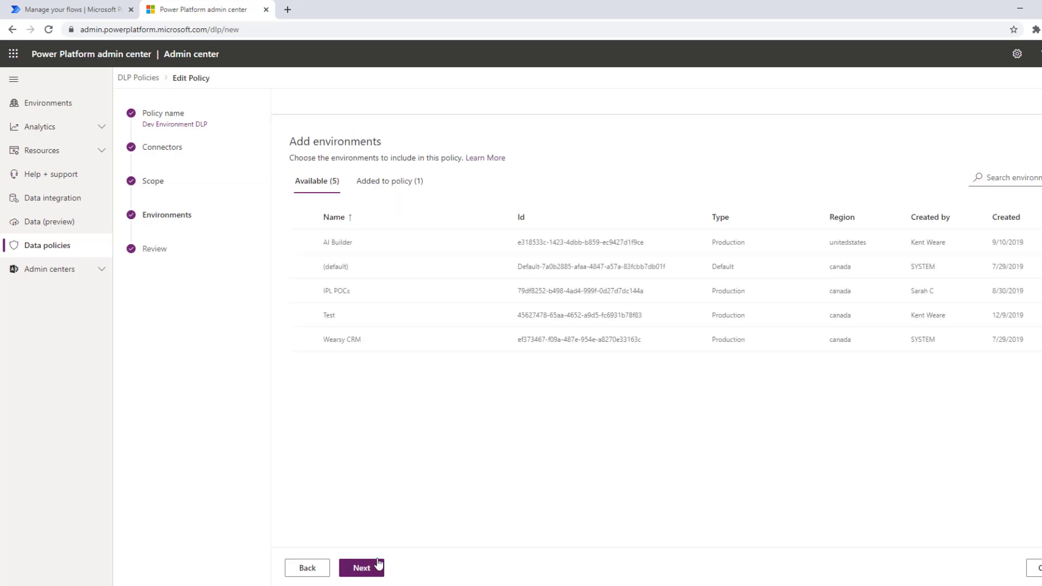
left_click(374, 181)
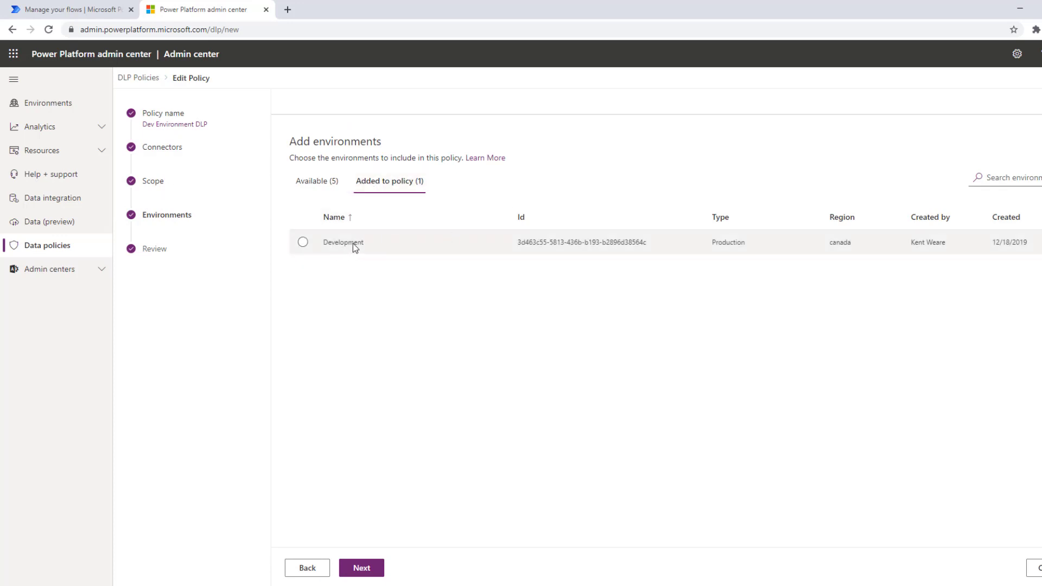
left_click(261, 249)
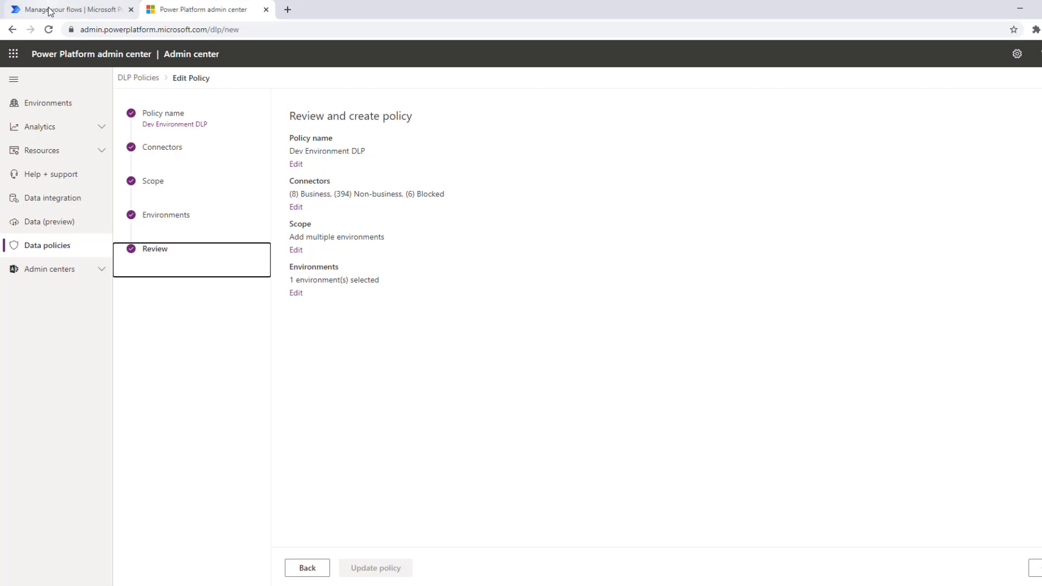
left_click(65, 9)
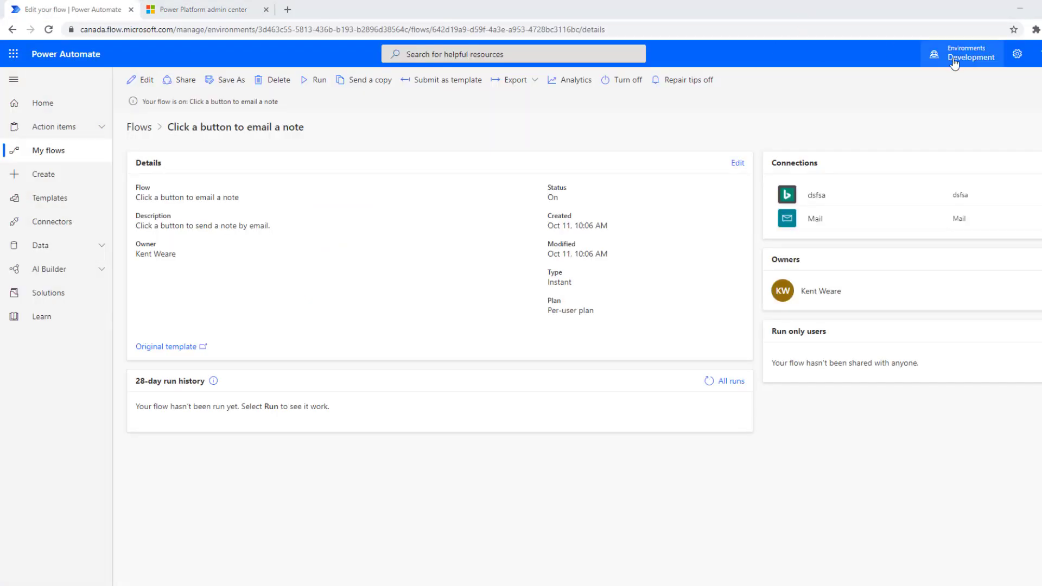
- Open the 'Click a button to email a note' flow in the editor
left_click(144, 81)
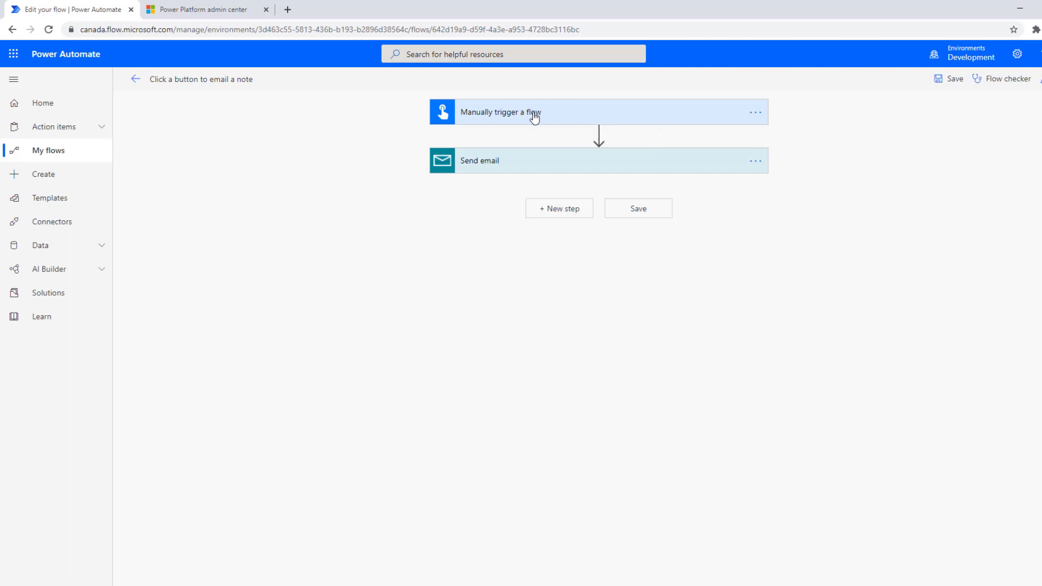
- Add a Bing Maps Get location by address step with Locality 'Calgary' and save the flow
left_click(556, 213)
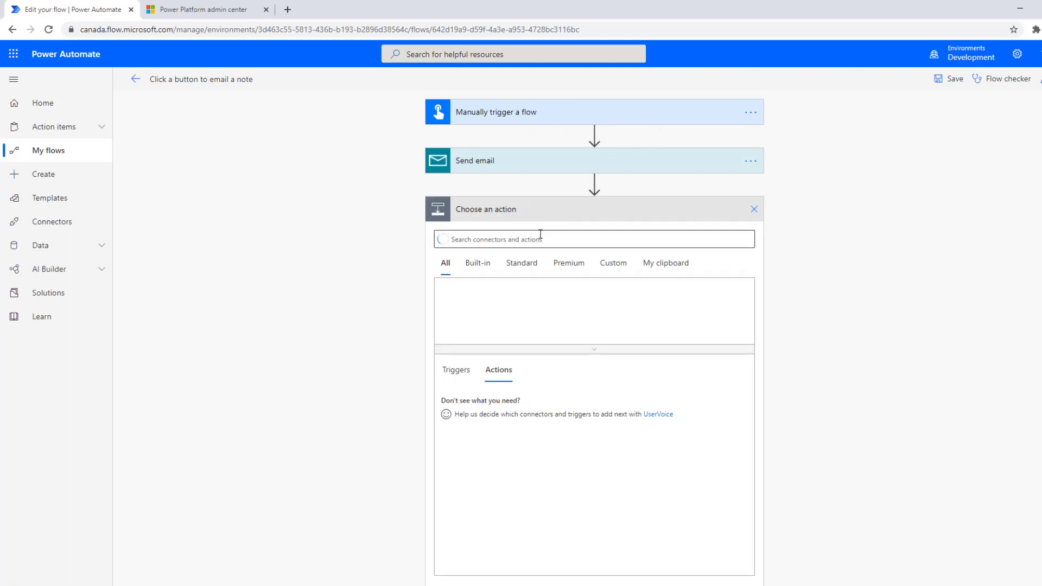
type("bing m")
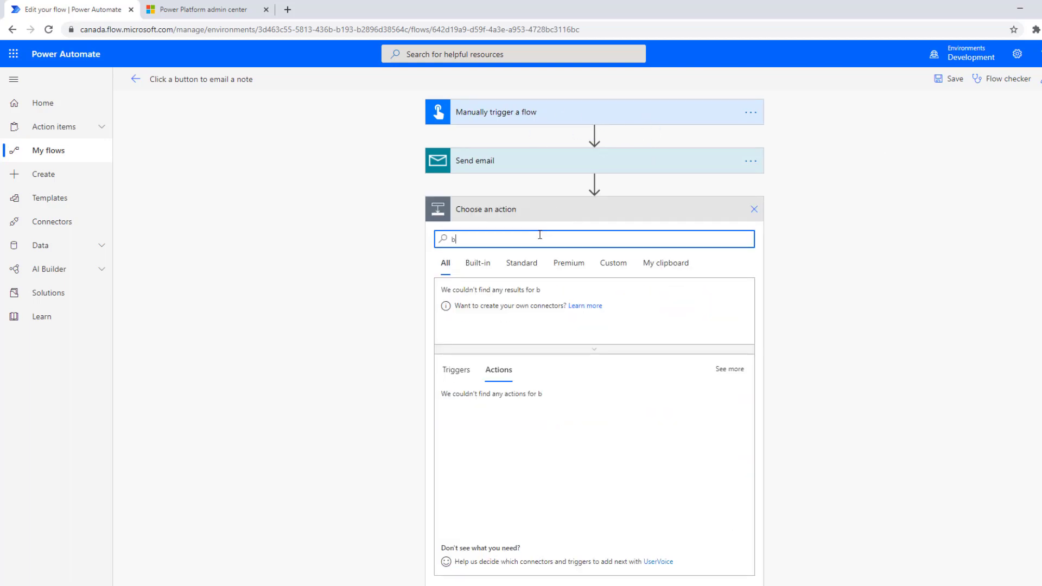
type("aps")
left_click(598, 308)
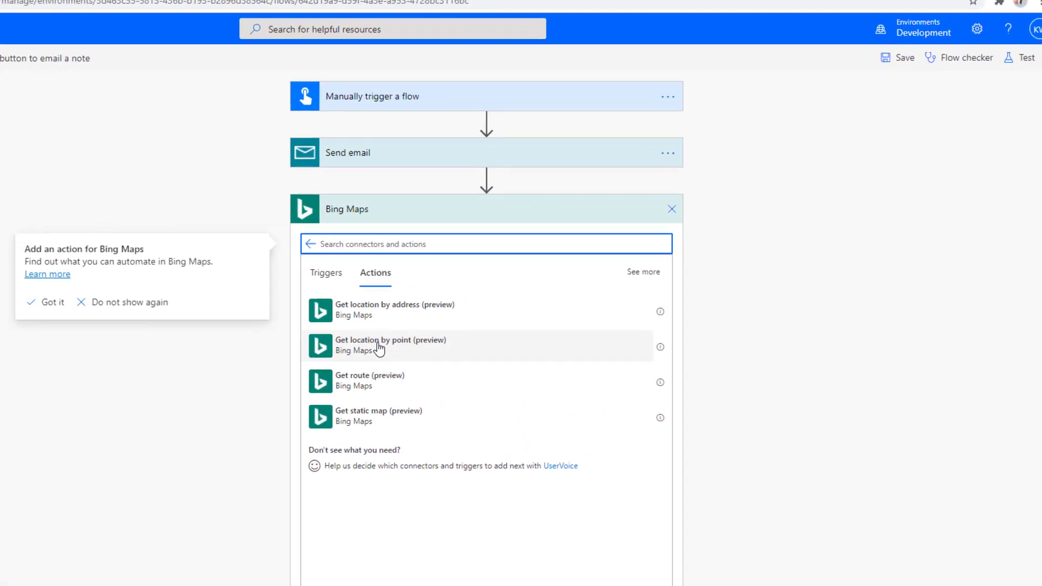
left_click(372, 313)
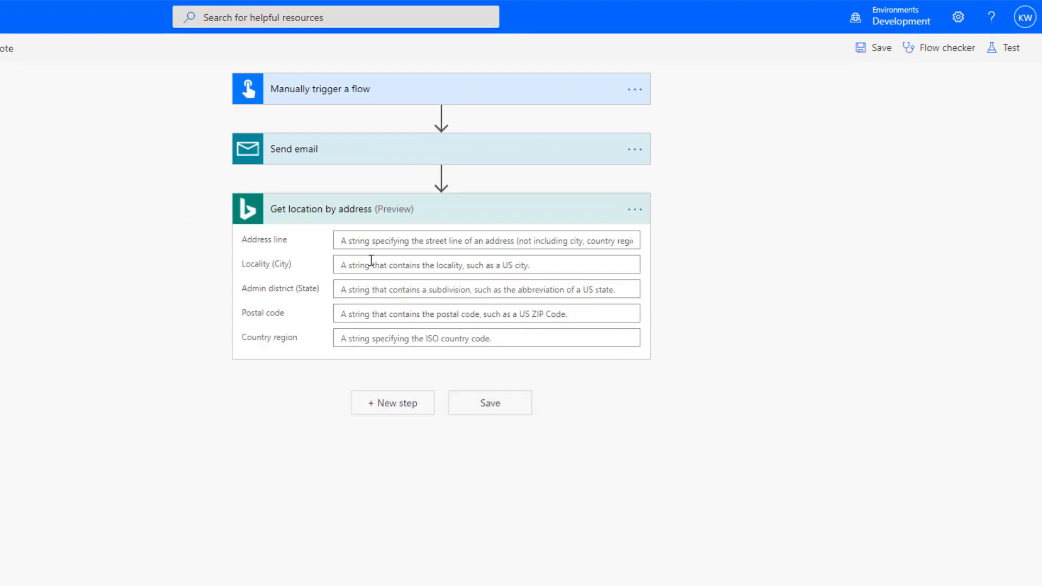
left_click(368, 262)
type("Calgary")
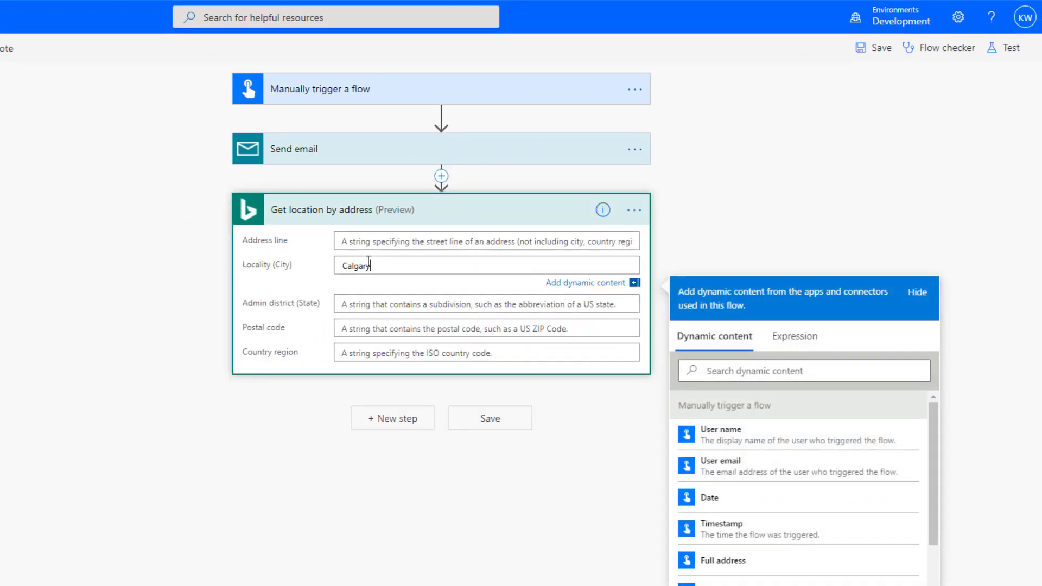
left_click(751, 119)
left_click(871, 48)
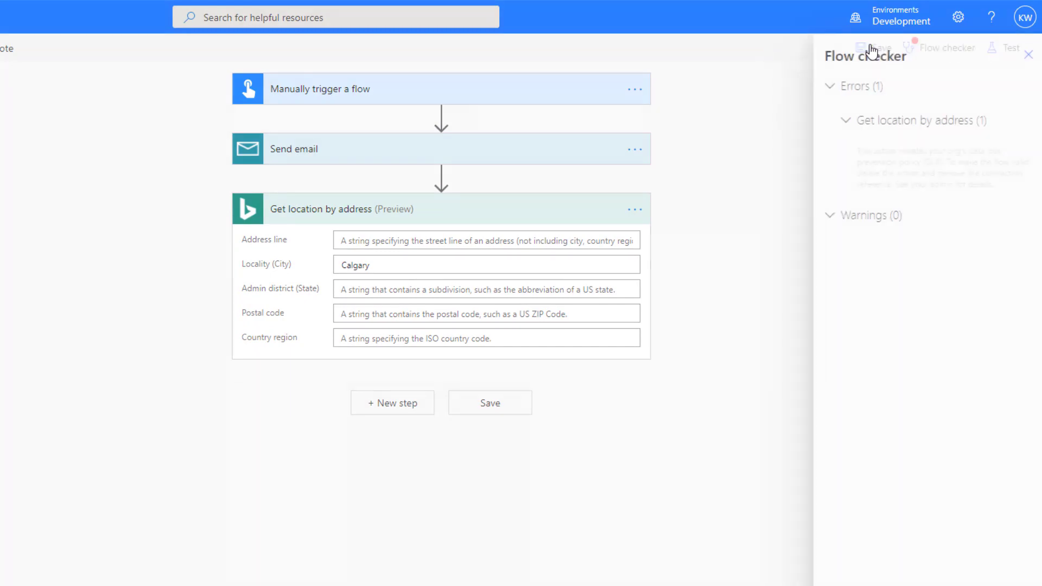
key("Escape")
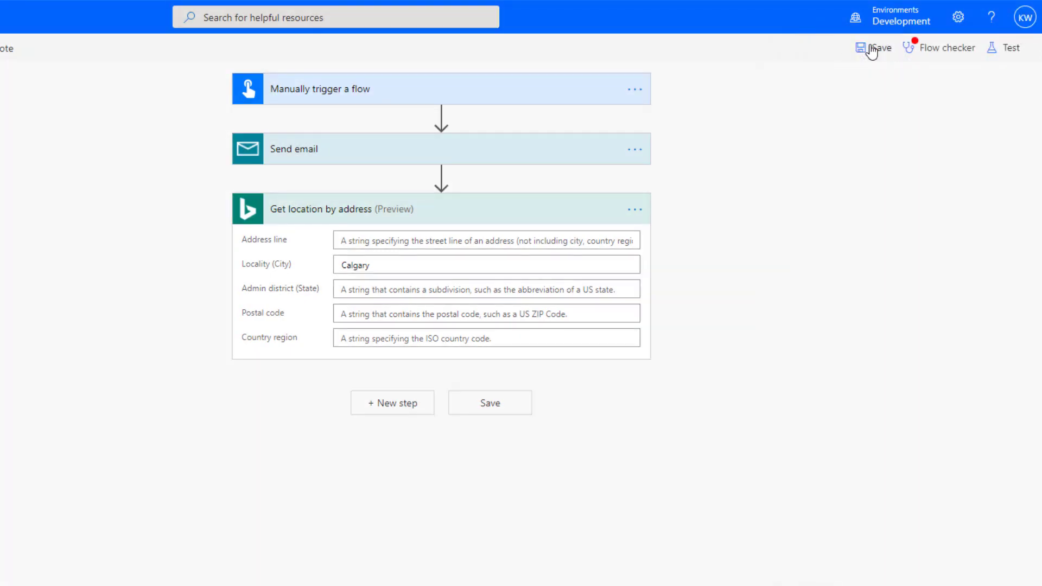
- Read the flow checker's DLP violation for the Get location by address step, then close it
left_click(929, 54)
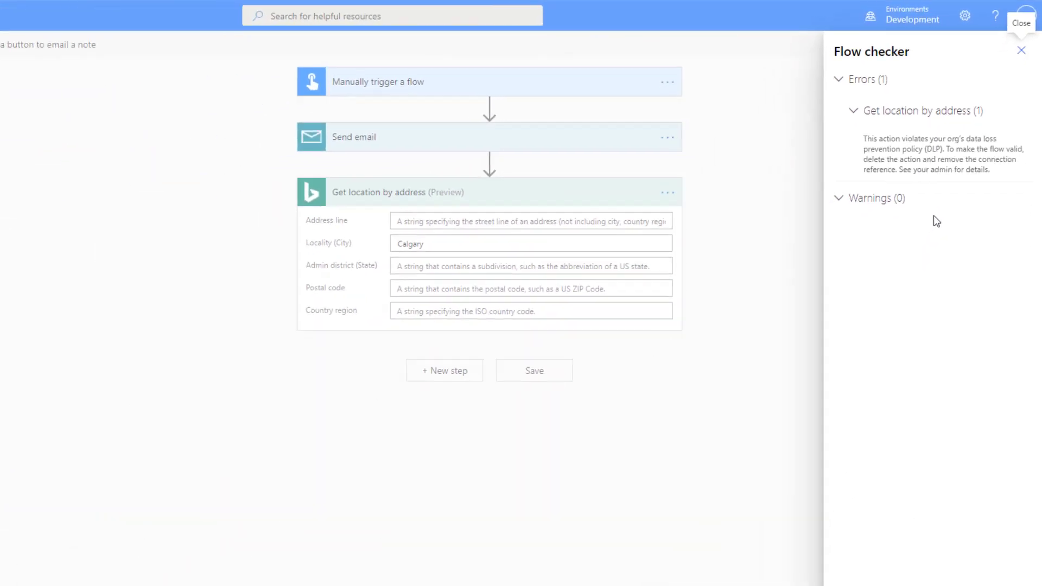
key("Escape")
left_click(903, 43)
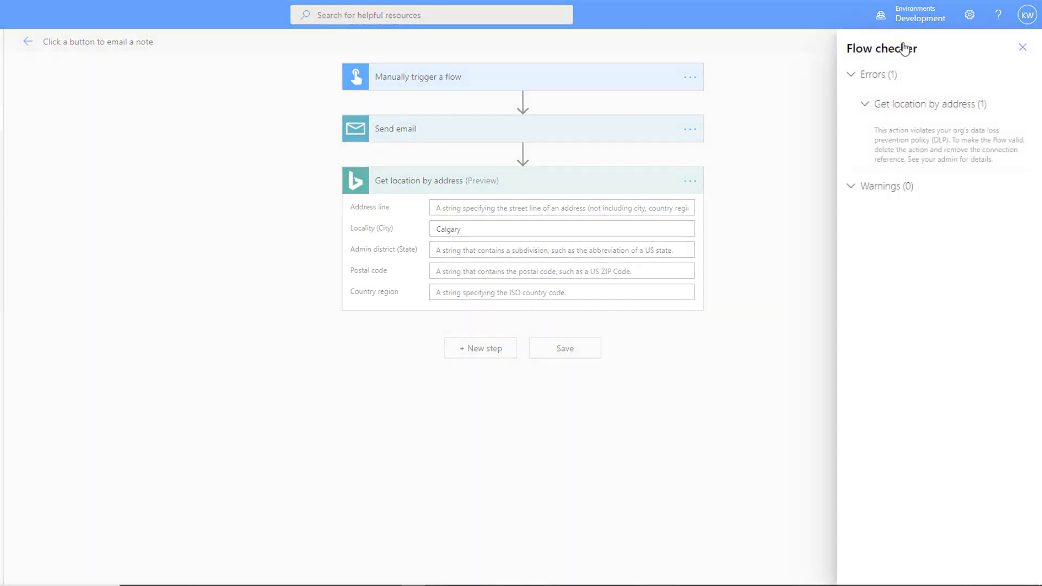
left_click(1023, 47)
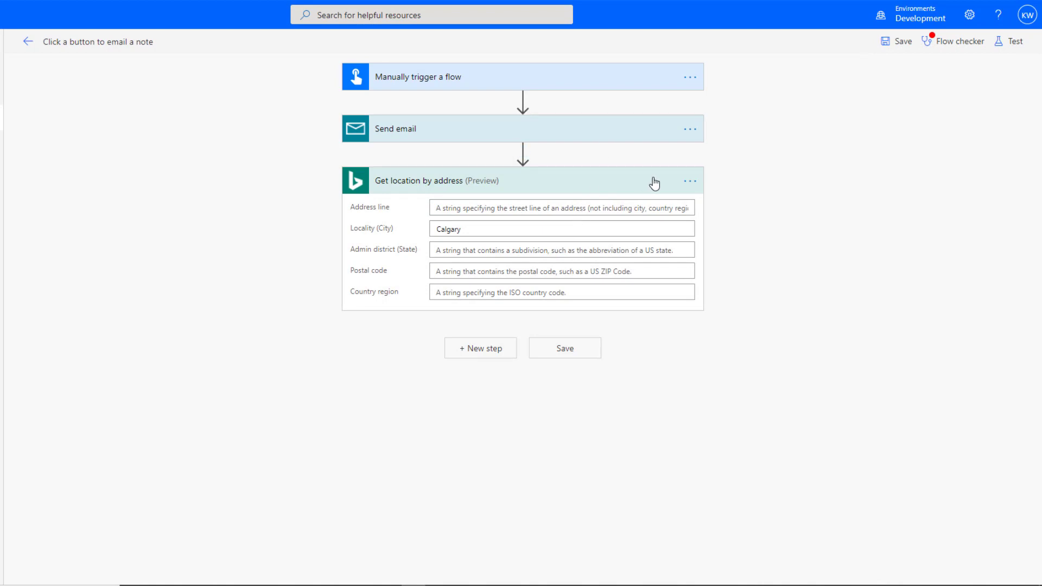
- Delete the Bing Maps Get location by address step and return to the flow details page
left_click(693, 182)
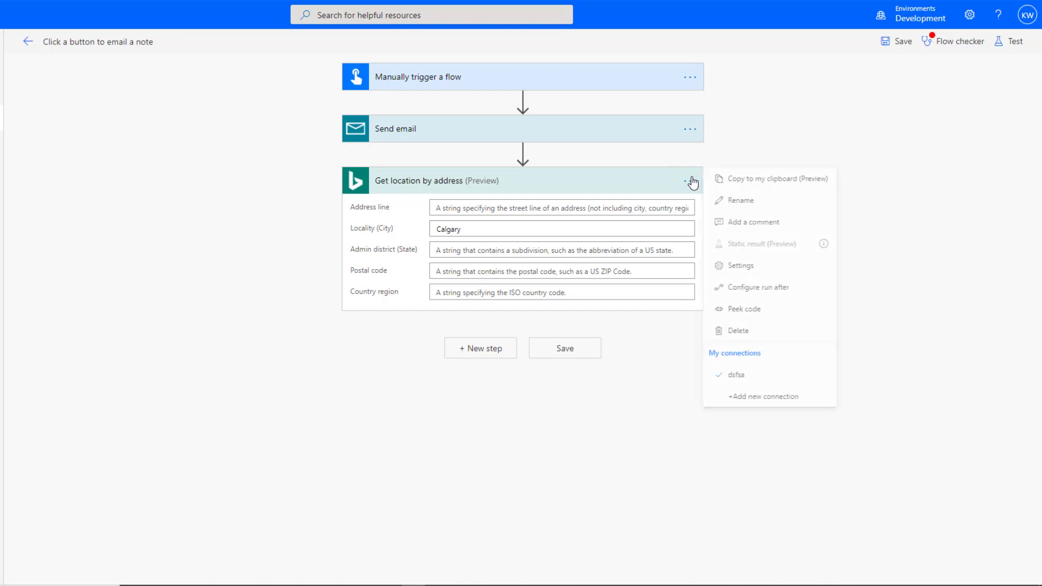
left_click(739, 338)
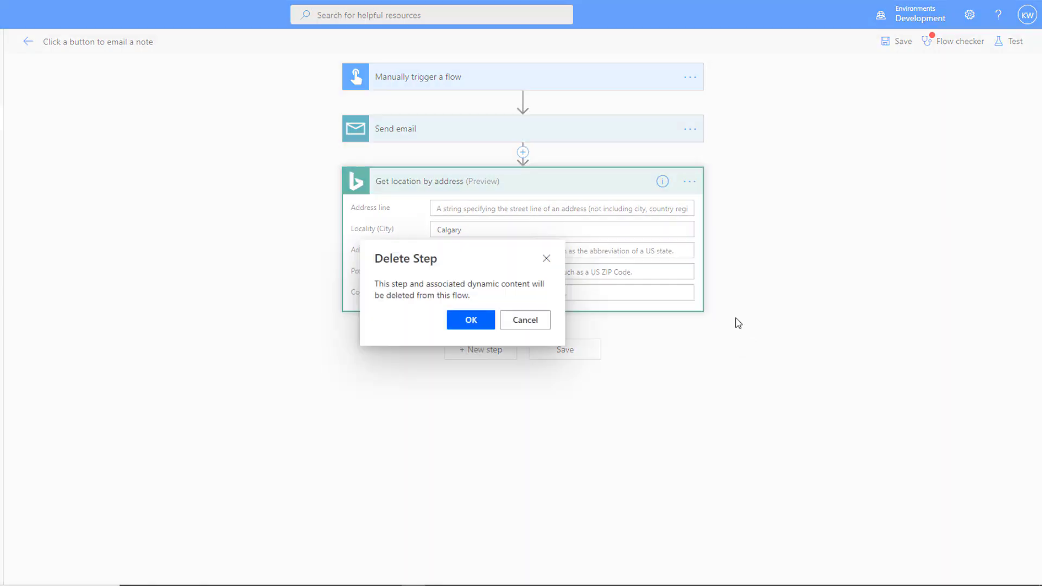
left_click(486, 323)
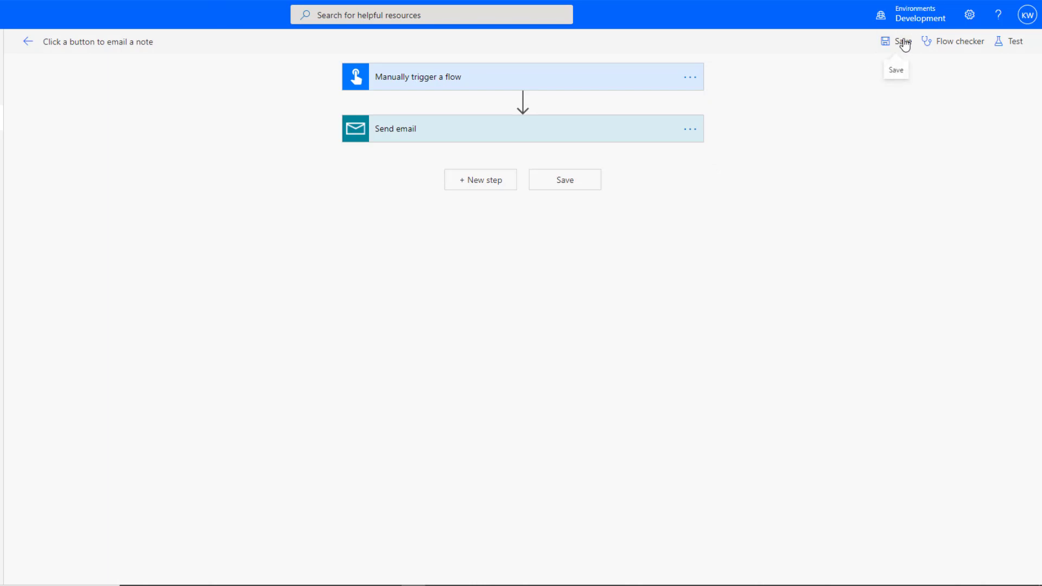
left_click(27, 41)
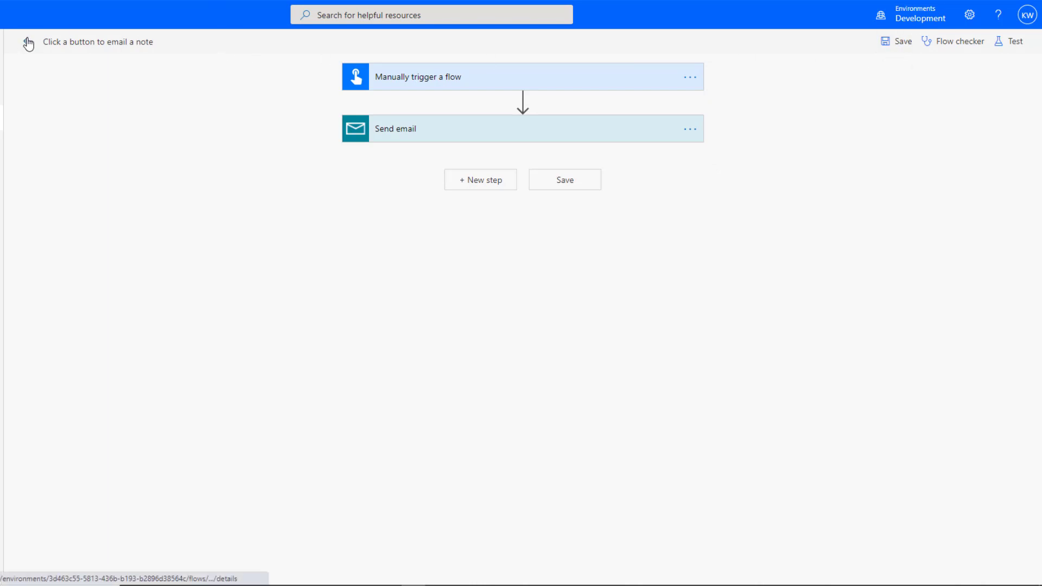